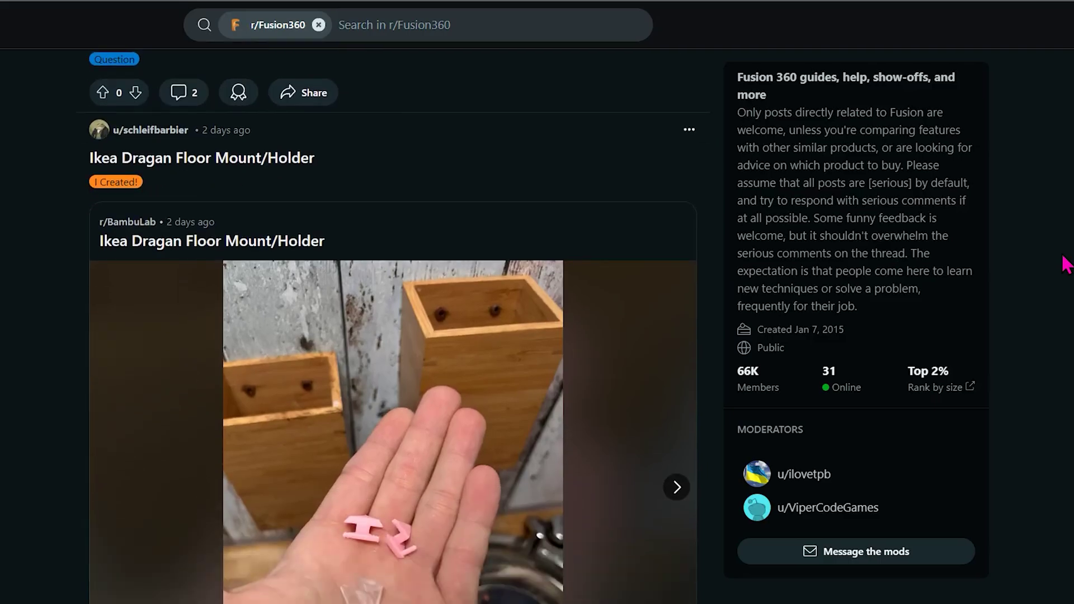
pyautogui.scroll(-2, 1066, 264)
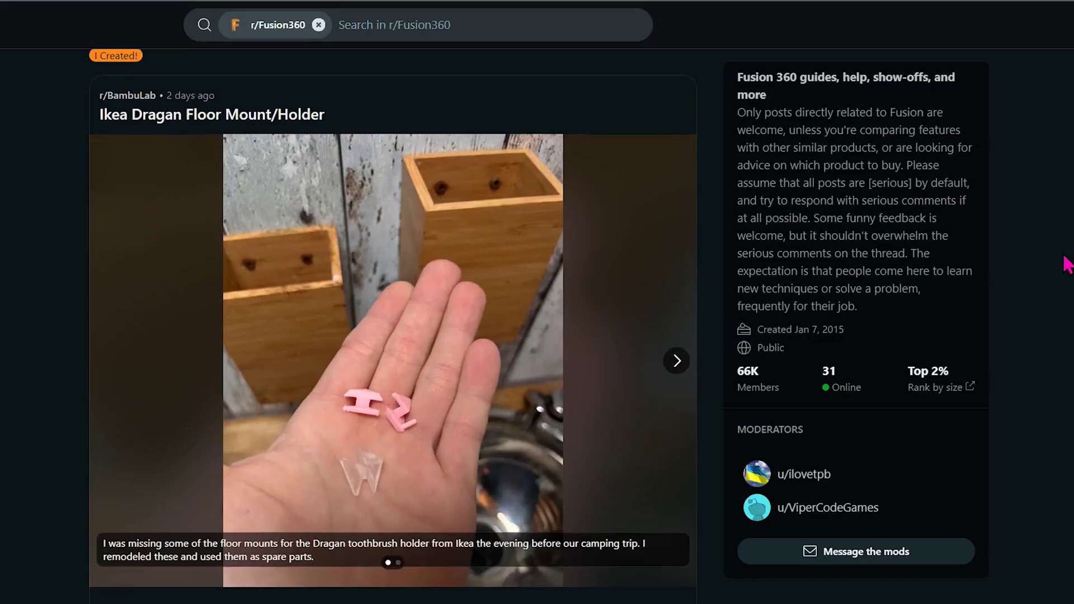
# Scroll down the r/Fusion360 feed to the r/SolidWorks 'Curves help and mesh help' post
pyautogui.scroll(-2, 1066, 265)
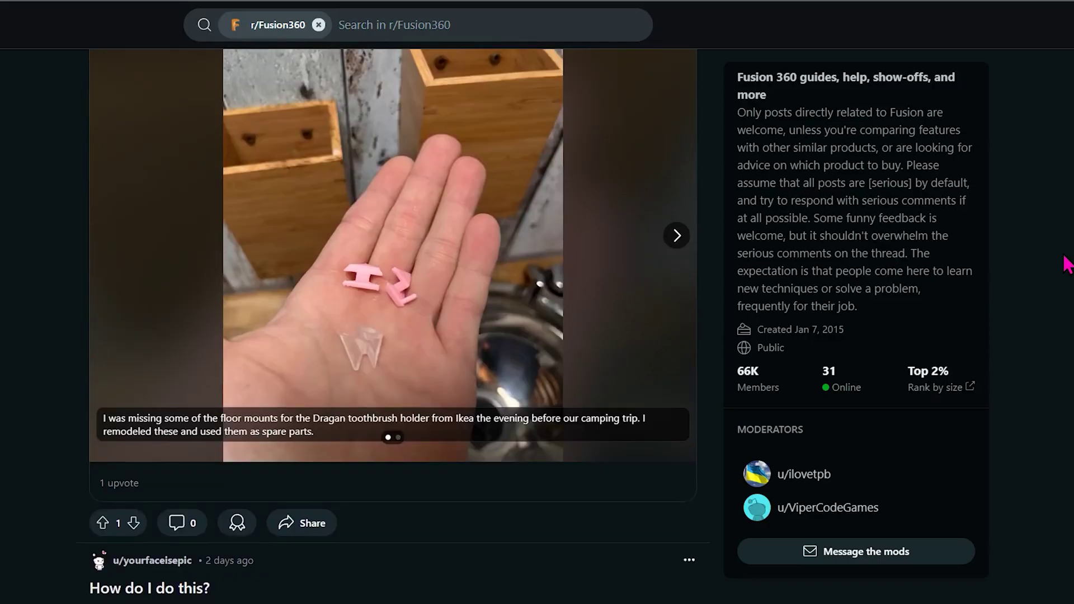
pyautogui.scroll(-2, 1066, 264)
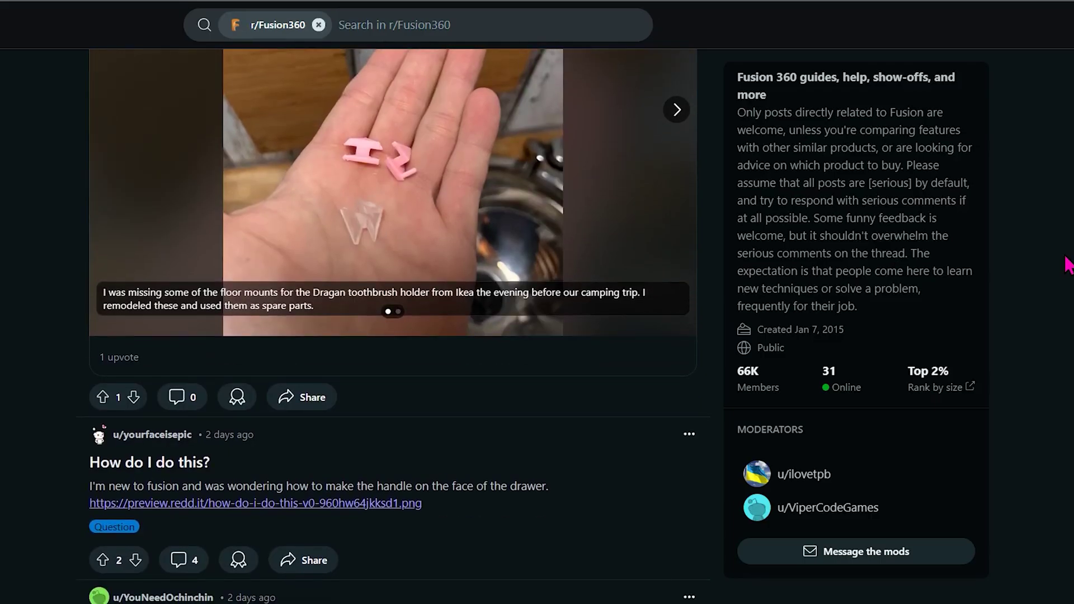
pyautogui.scroll(-2, 1065, 264)
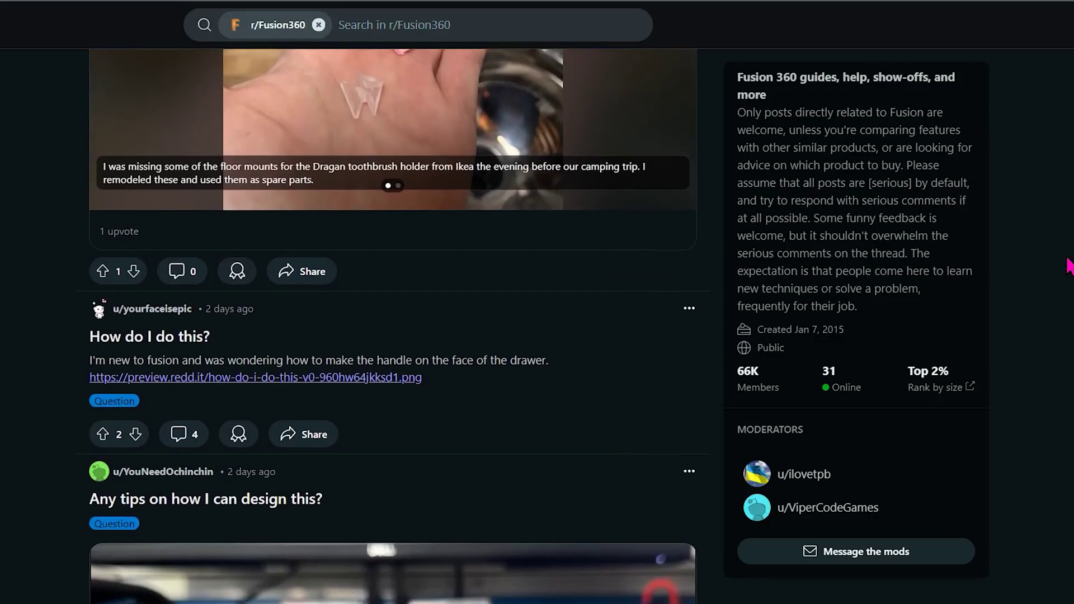
pyautogui.scroll(-2, 1068, 264)
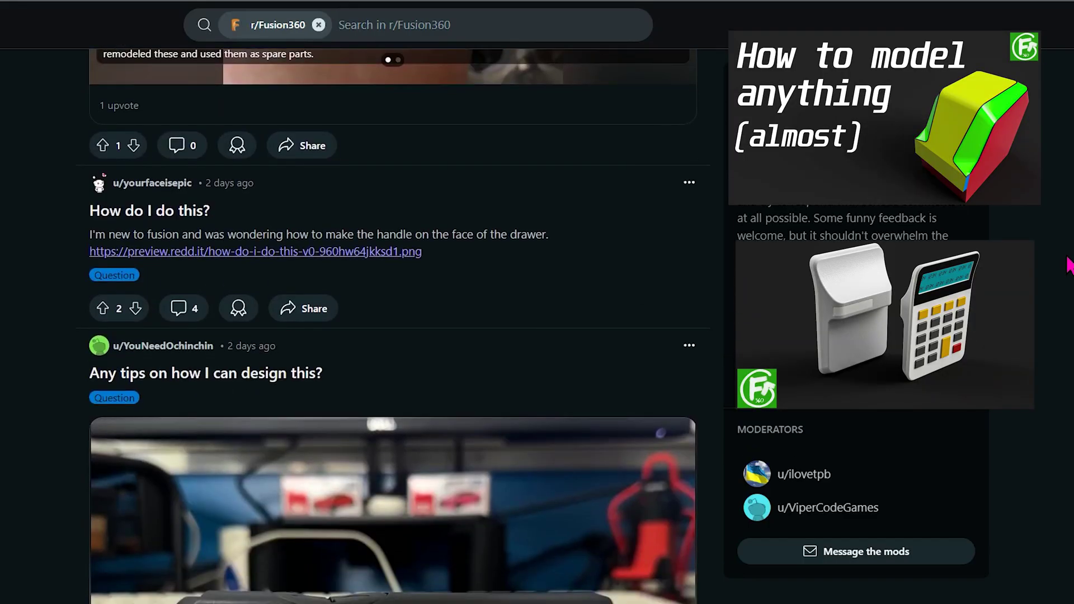
pyautogui.scroll(-2, 1068, 264)
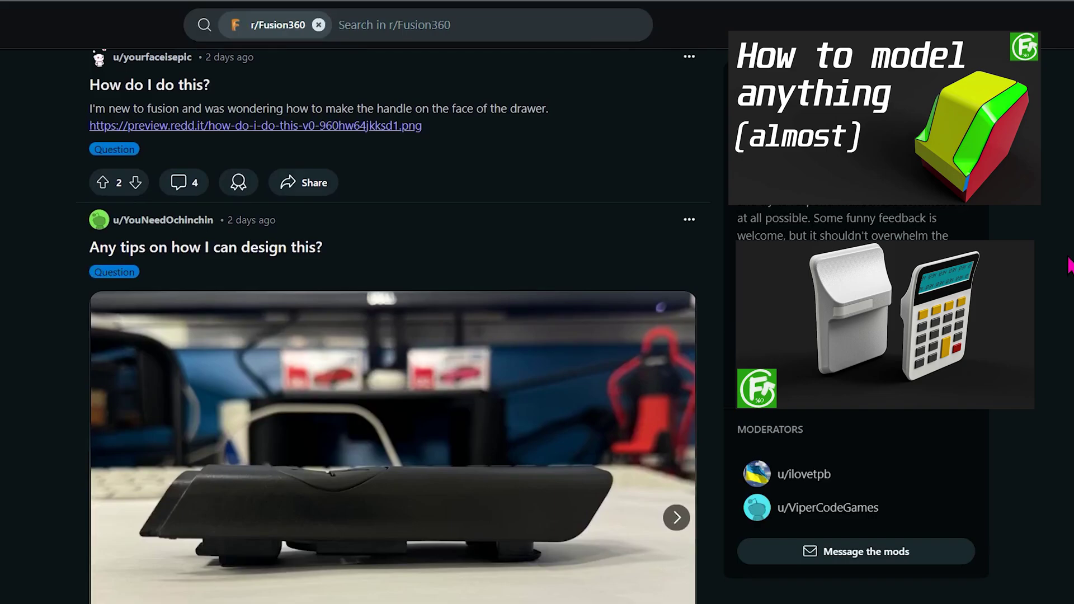
pyautogui.scroll(-2, 1069, 264)
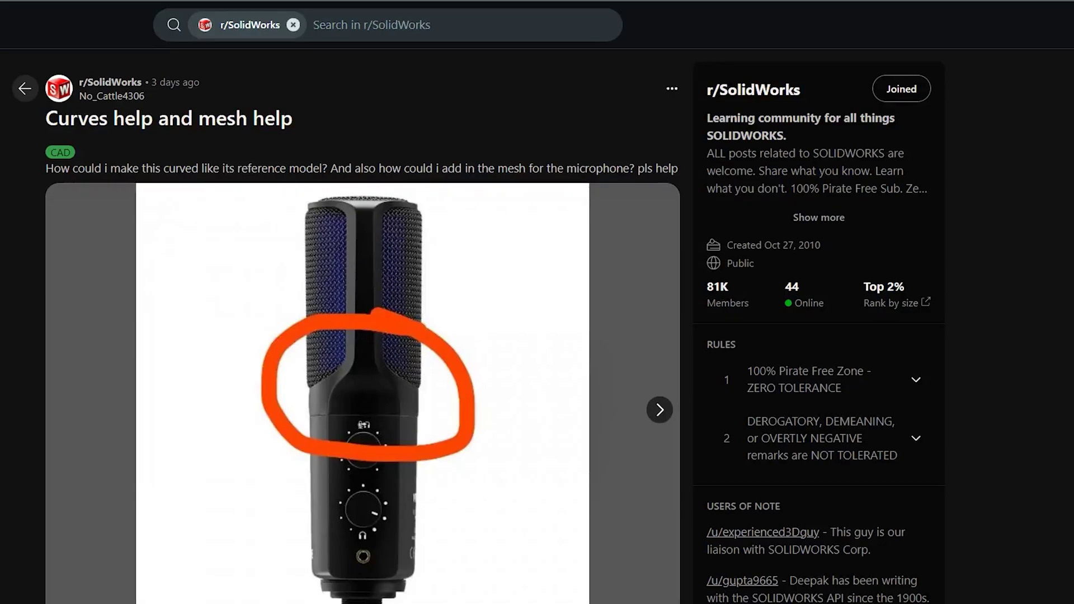
# Advance the post's image carousel two images, past the RODE photo, to the CAD model
pyautogui.click(660, 410)
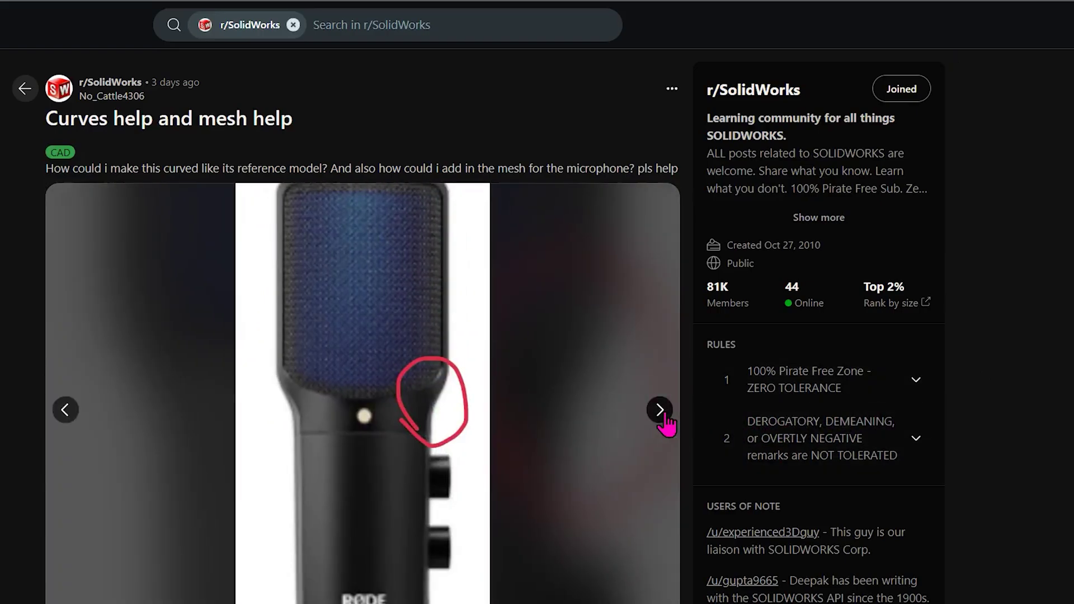
pyautogui.click(664, 414)
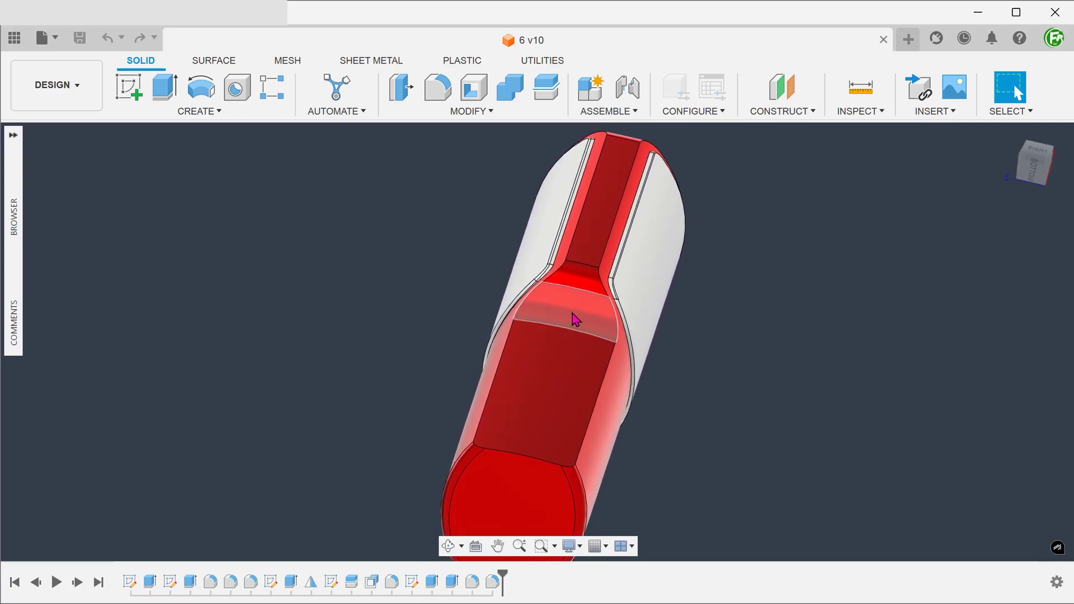
# Orbit the finished red microphone body from end-on to a tilted view
pyautogui.moveTo(585, 319)
pyautogui.keyDown('shift'); pyautogui.mouseDown(button='middle')
pyautogui.moveTo(780, 323)
pyautogui.moveTo(407, 320)
pyautogui.moveTo(492, 271)
pyautogui.moveTo(571, 247)
pyautogui.moveTo(551, 251)
pyautogui.mouseUp(button='middle'); pyautogui.keyUp('shift')
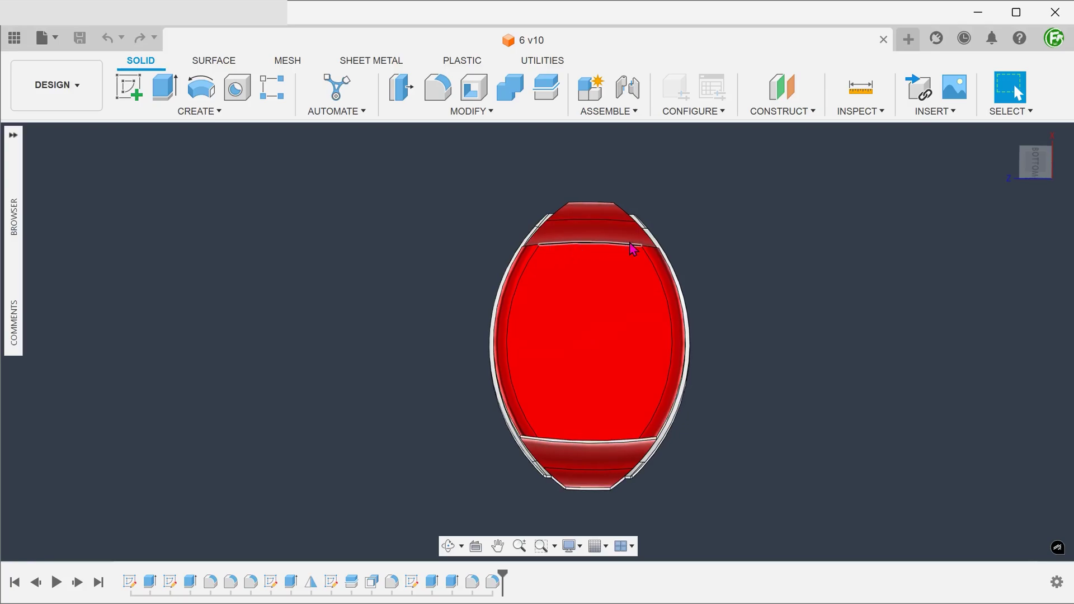
pyautogui.keyDown('shift'); pyautogui.moveTo(770, 218); pyautogui.dragTo(818, 220, button='middle'); pyautogui.keyUp('shift')
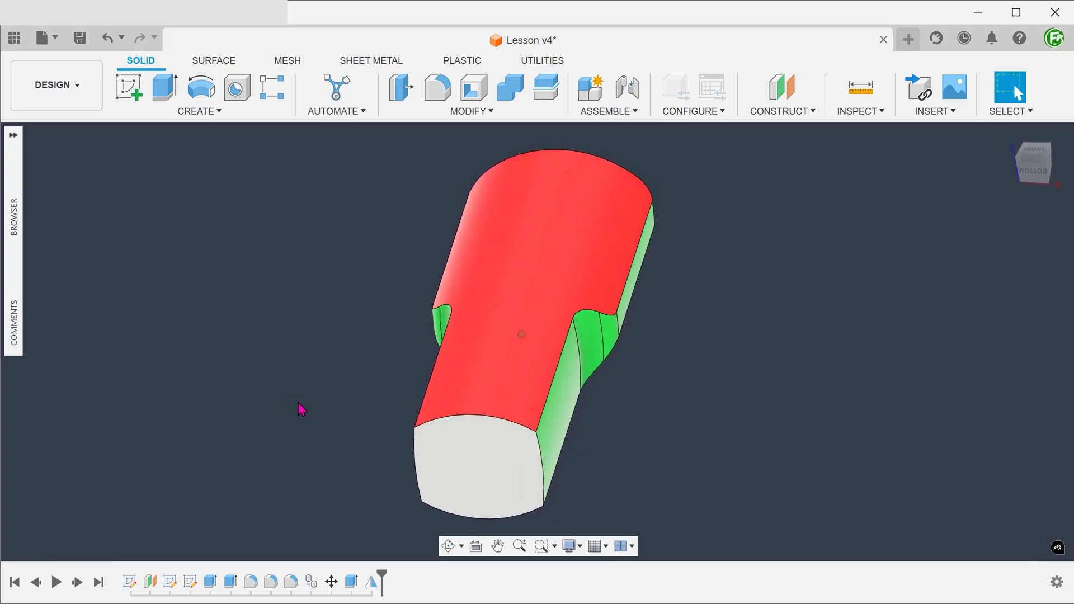
pyautogui.click(456, 378)
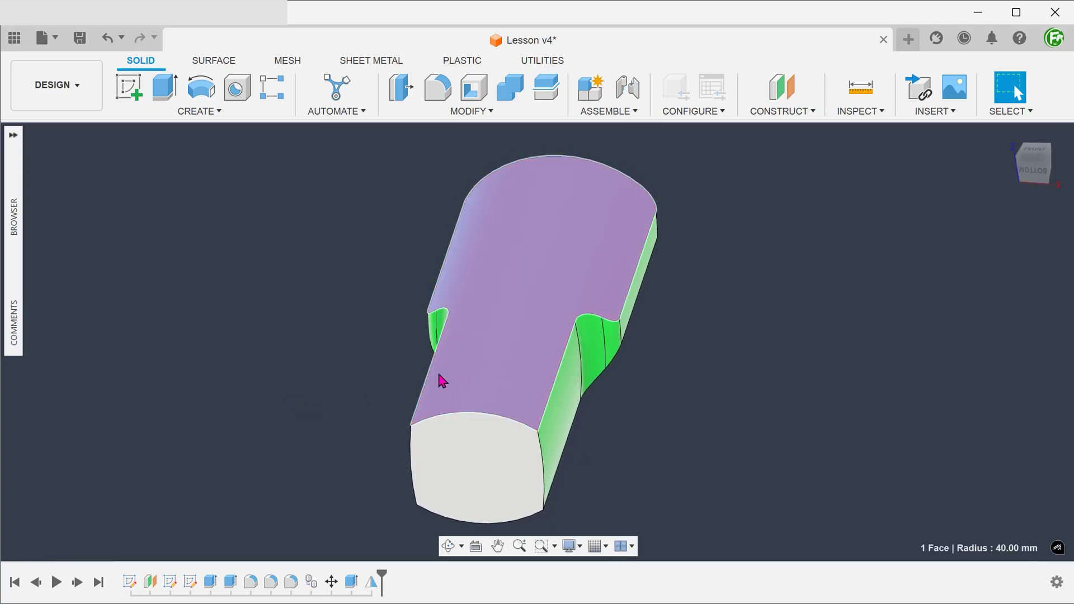
pyautogui.click(292, 320)
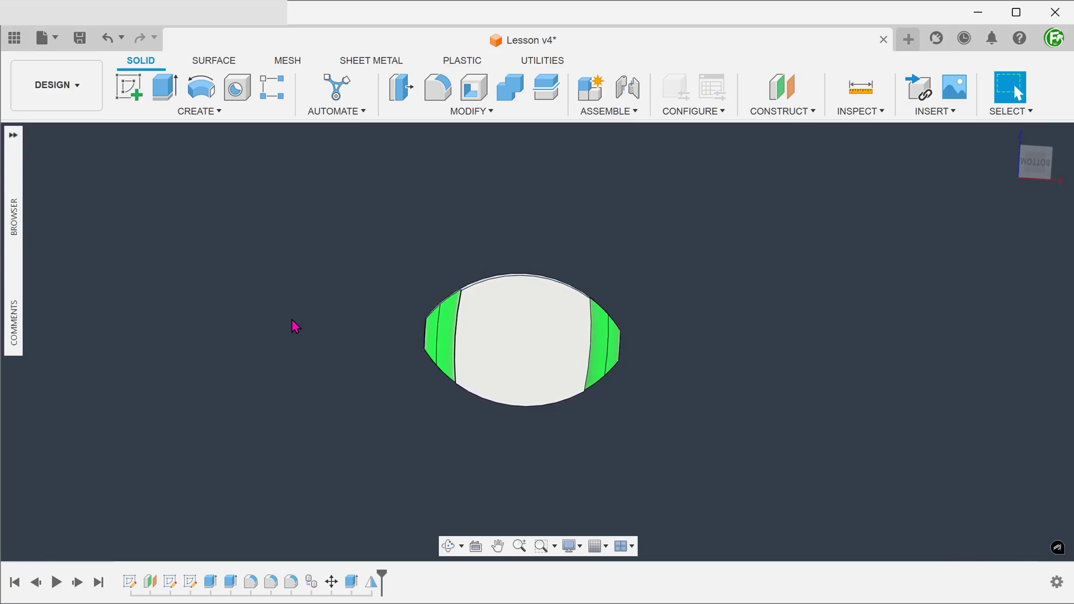
pyautogui.moveTo(292, 320)
pyautogui.keyDown('shift'); pyautogui.mouseDown(button='middle')
pyautogui.moveTo(297, 255)
pyautogui.moveTo(361, 216)
pyautogui.mouseUp(button='middle'); pyautogui.keyUp('shift')
pyautogui.press('F6')
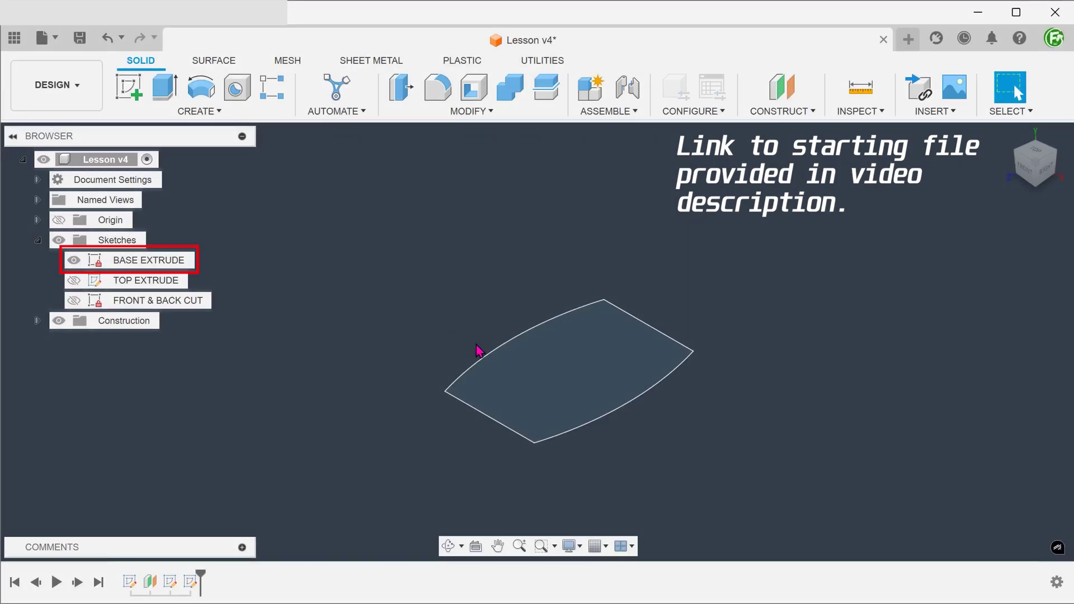
# Check the upper arc's radius and the distance between the two sketch arcs
pyautogui.click(496, 356)
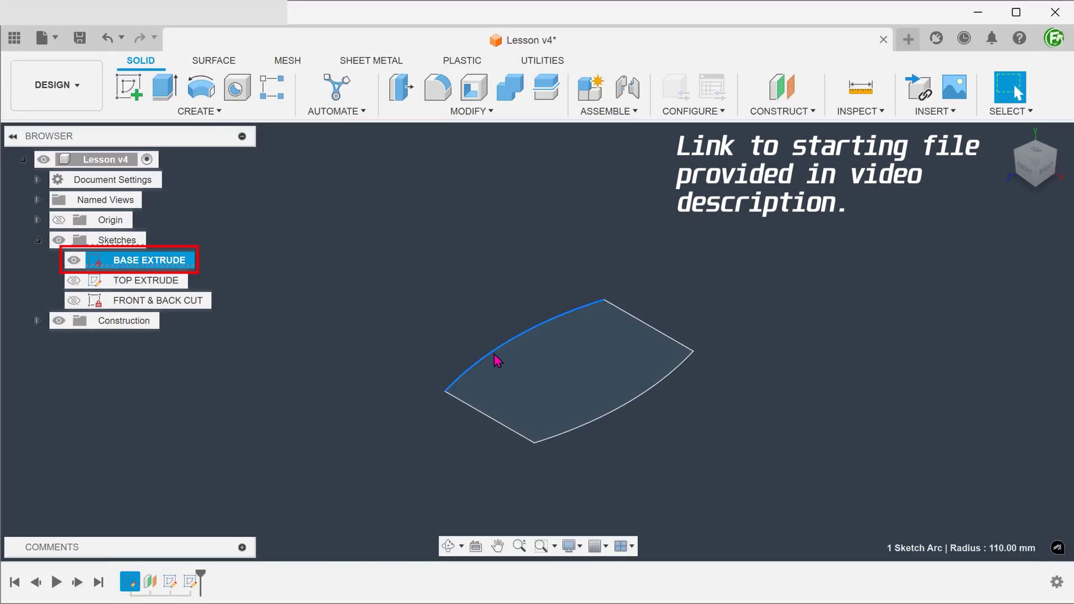
pyautogui.keyDown('shift'); pyautogui.click(594, 417); pyautogui.keyUp('shift')
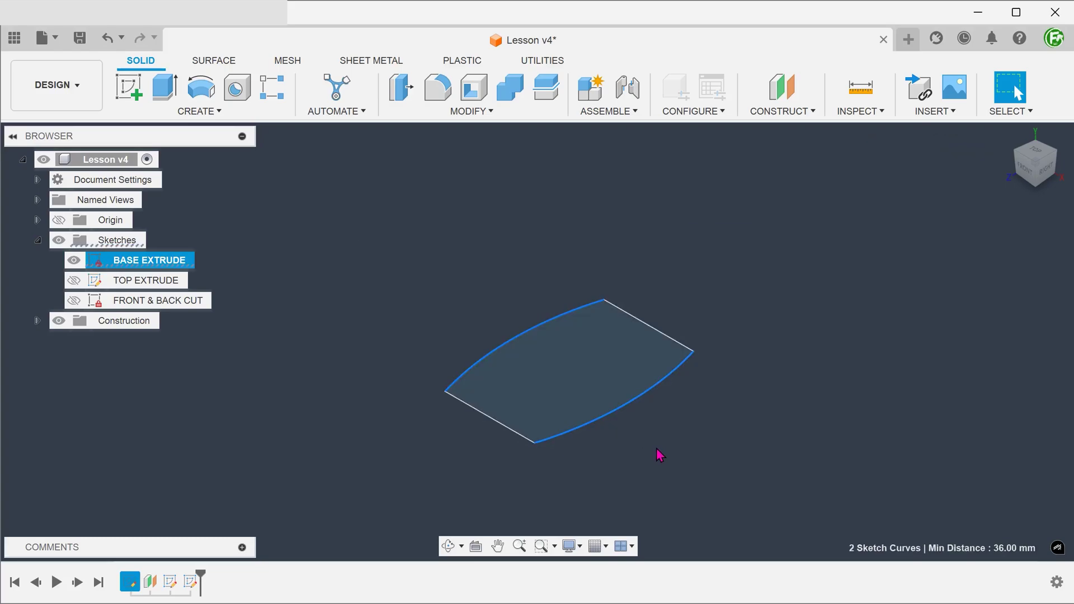
pyautogui.press('Escape')
# Extrude the BASE EXTRUDE profile 85 mm as a new body and hide its sketch
pyautogui.press('e')
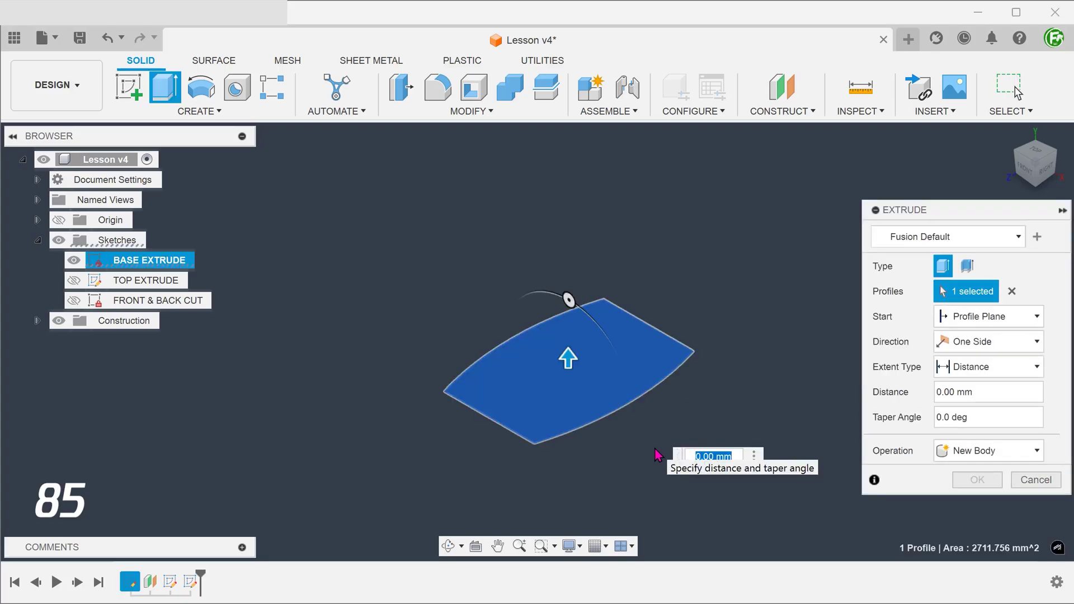
pyautogui.moveTo(568, 358); pyautogui.dragTo(568, 273)
pyautogui.write('85')
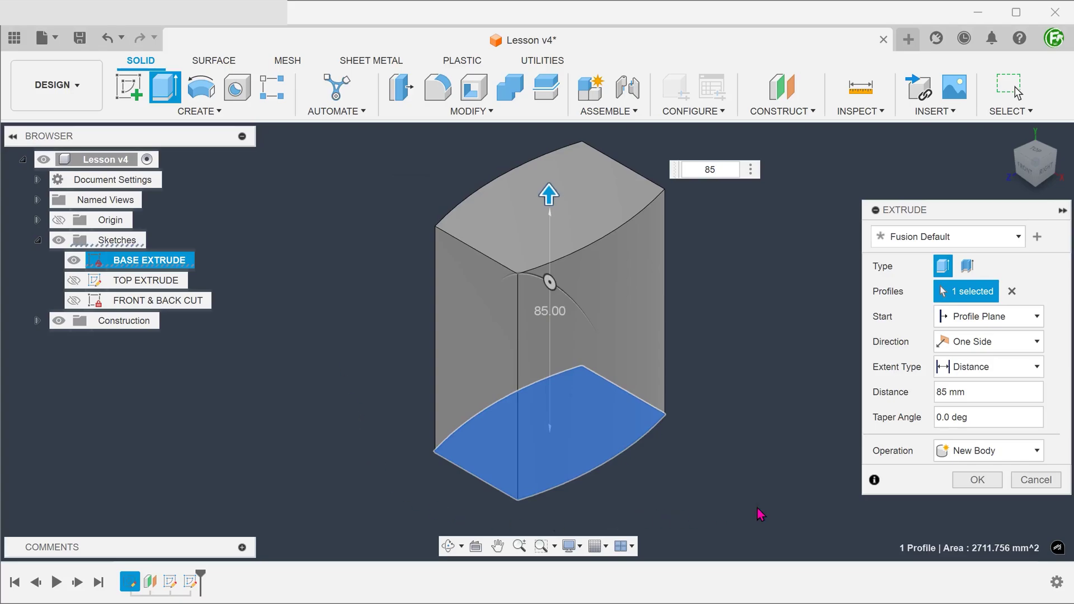
pyautogui.press('Return')
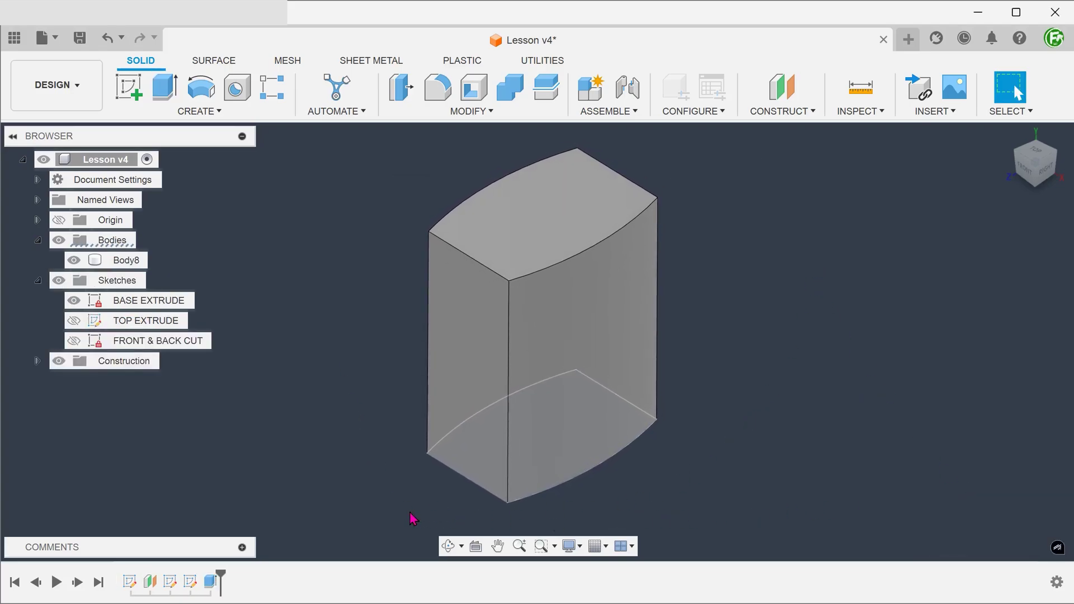
pyautogui.click(74, 301)
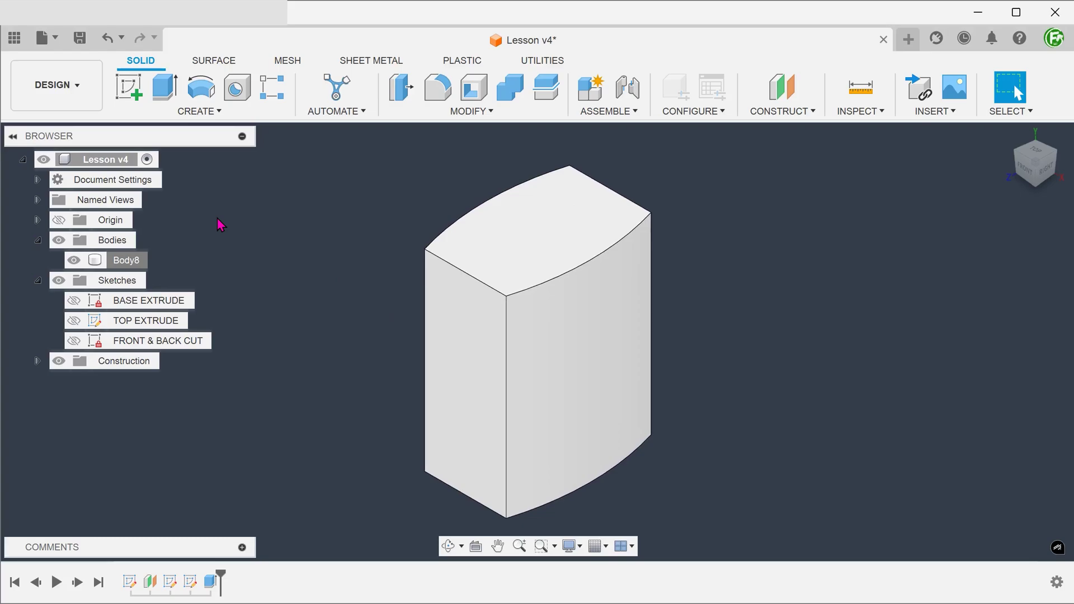
# Show the TOP EXTRUDE sketch so its curved profile sits above the block
pyautogui.click(74, 320)
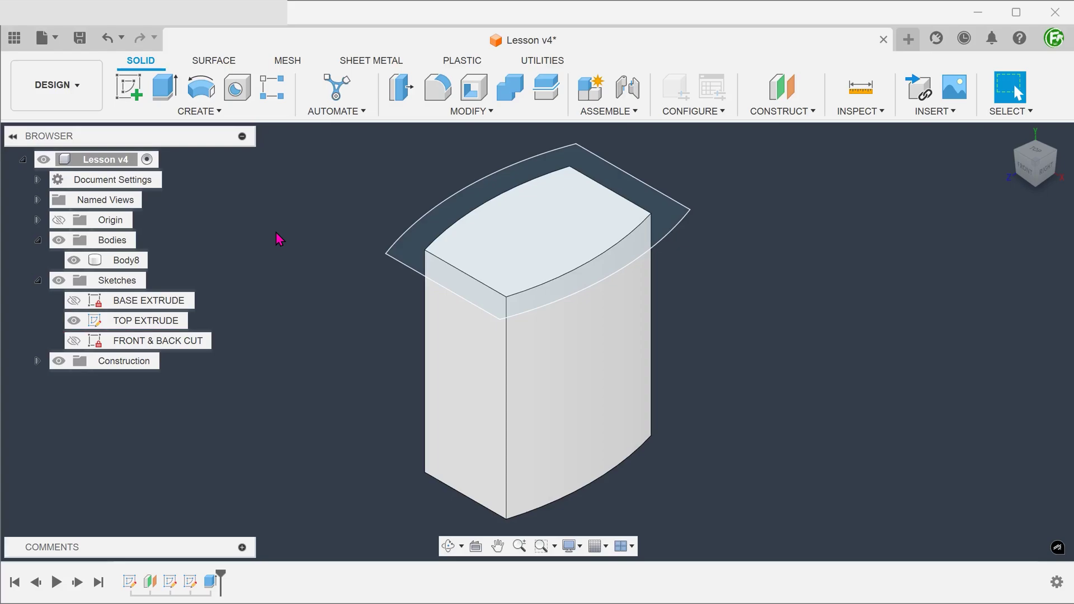
# Extrude the outer and inner TOP EXTRUDE profiles 80 mm upward, joined to the body
pyautogui.press('e')
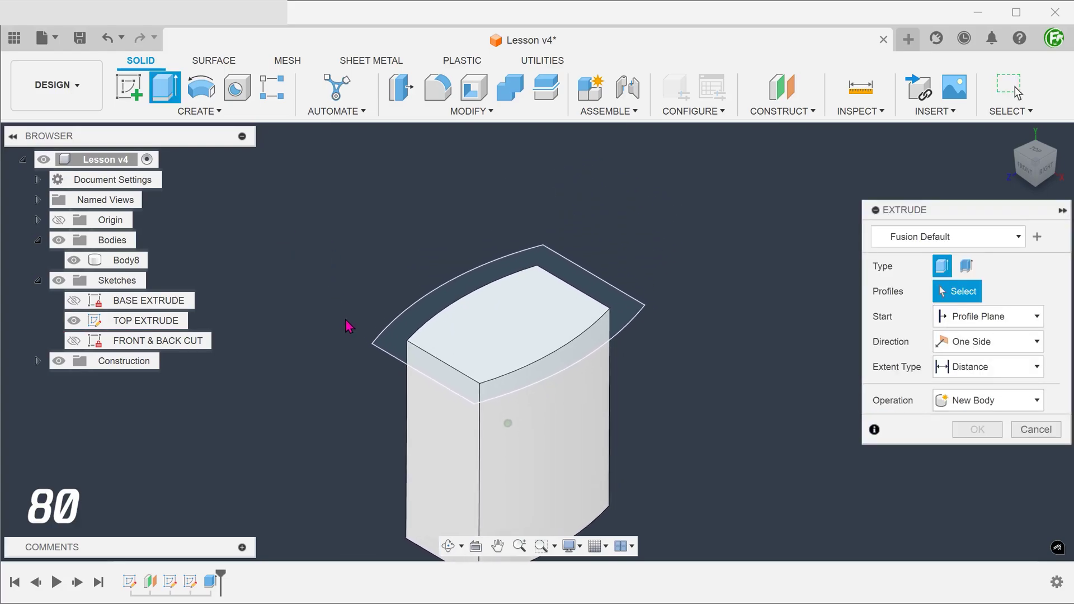
pyautogui.click(394, 343)
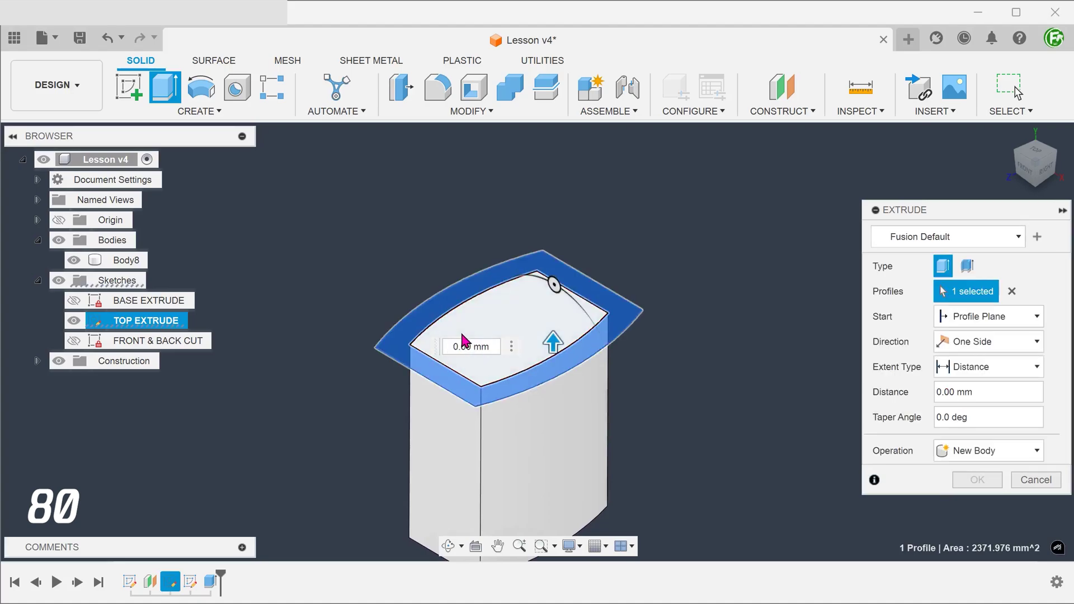
pyautogui.click(464, 329)
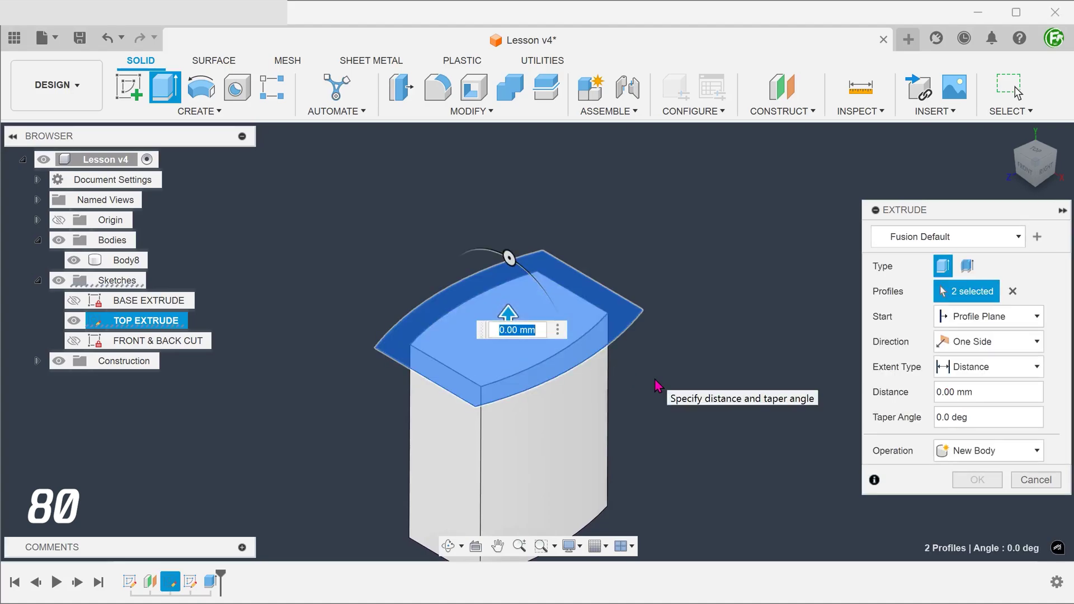
pyautogui.write('80')
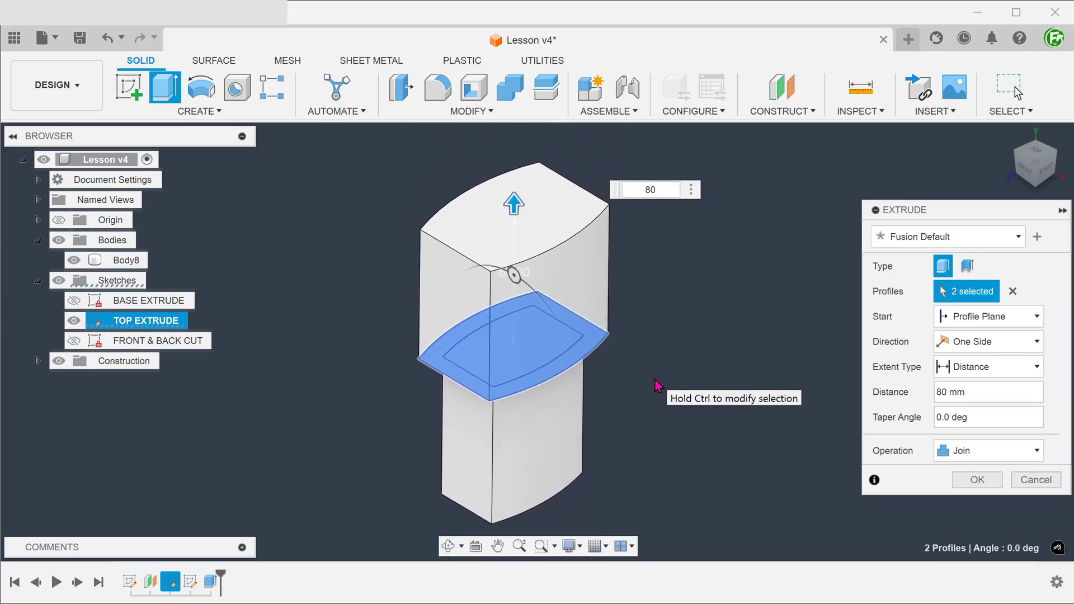
pyautogui.press('Return')
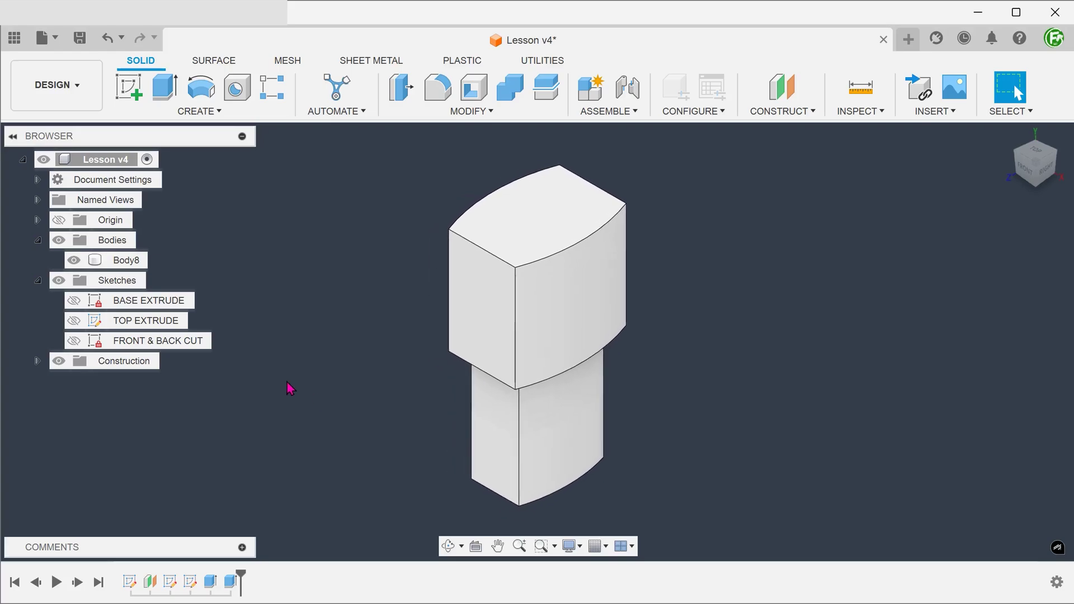
# Fillet the two lower step edges at 15 mm
pyautogui.press('f')
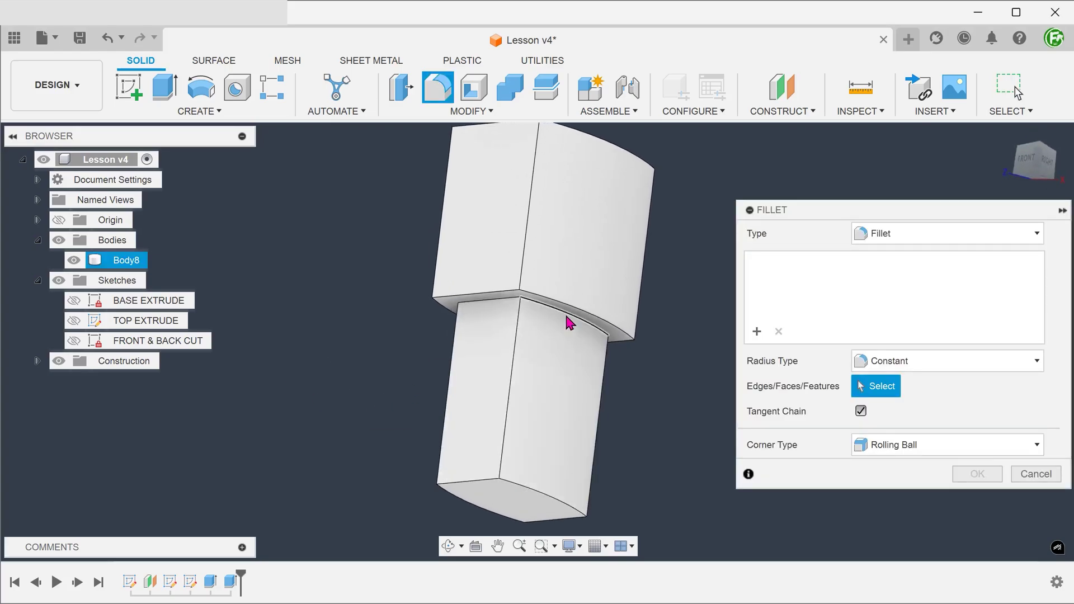
pyautogui.click(568, 316)
pyautogui.keyDown('shift'); pyautogui.moveTo(557, 313); pyautogui.dragTo(493, 329, button='middle'); pyautogui.keyUp('shift')
pyautogui.click(488, 331)
pyautogui.write('15')
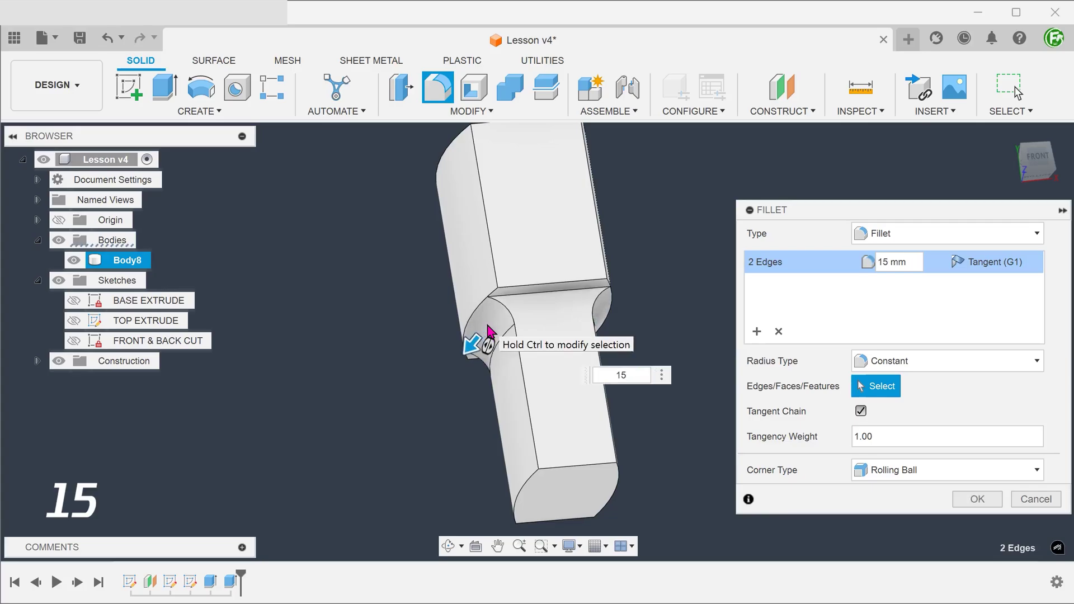
pyautogui.click(977, 499)
# Fillet the edges along the top of the step on both sides
pyautogui.keyDown('shift'); pyautogui.moveTo(763, 341); pyautogui.dragTo(730, 351, button='middle'); pyautogui.keyUp('shift')
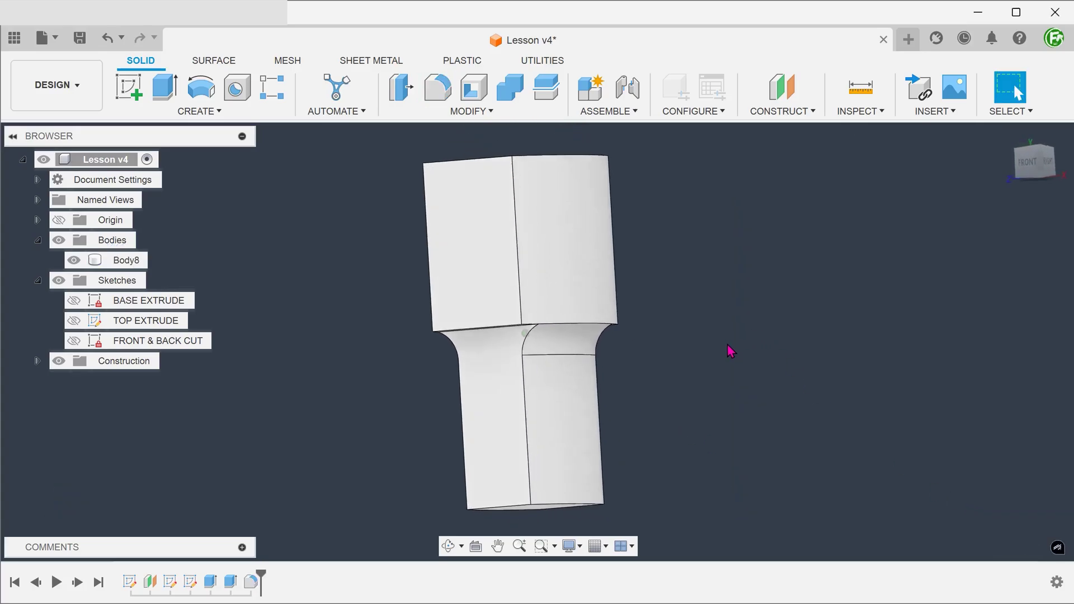
pyautogui.press('f')
pyautogui.click(602, 332)
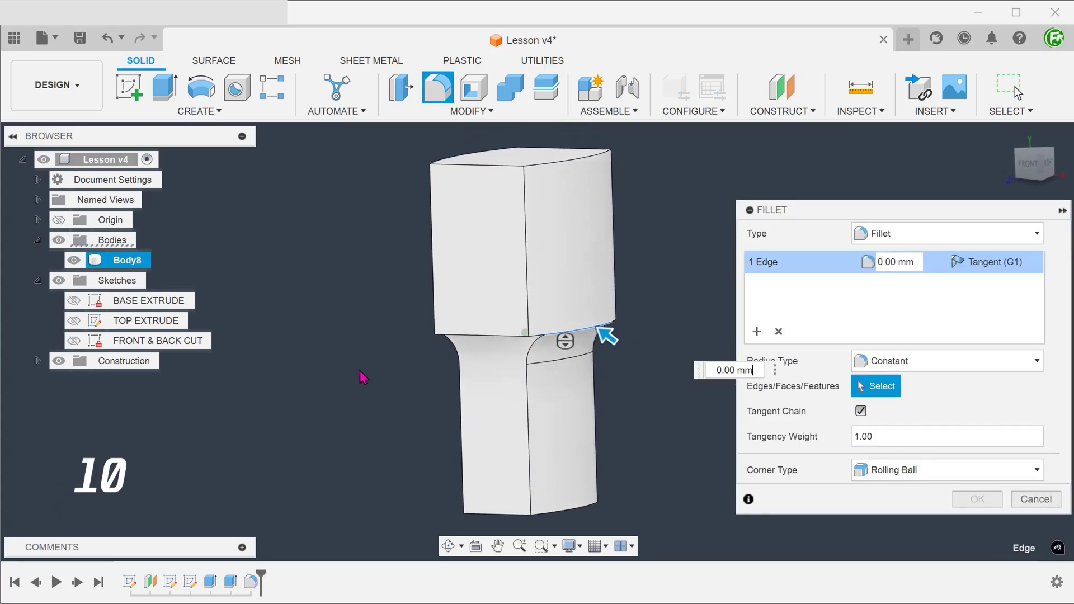
pyautogui.keyDown('shift'); pyautogui.moveTo(612, 333); pyautogui.dragTo(345, 334, button='middle'); pyautogui.keyUp('shift')
pyautogui.click(435, 334)
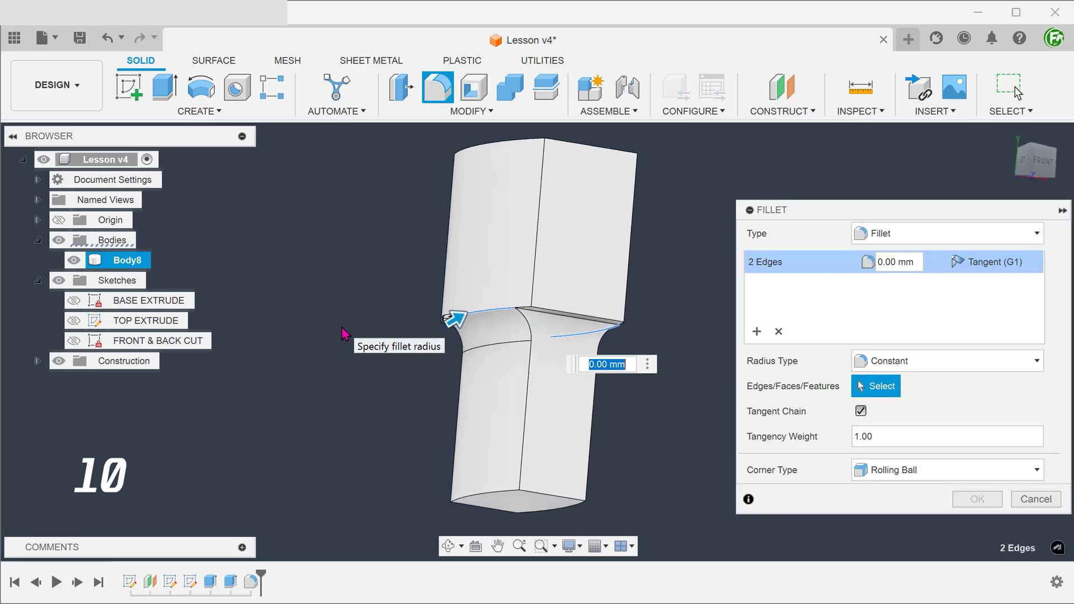
pyautogui.click(978, 499)
# Round the two curved top edges of the head with a fillet
pyautogui.keyDown('shift'); pyautogui.moveTo(739, 422); pyautogui.dragTo(739, 397, button='middle'); pyautogui.keyUp('shift')
pyautogui.press('f')
pyautogui.keyDown('shift'); pyautogui.moveTo(689, 355); pyautogui.dragTo(566, 211, button='middle'); pyautogui.keyUp('shift')
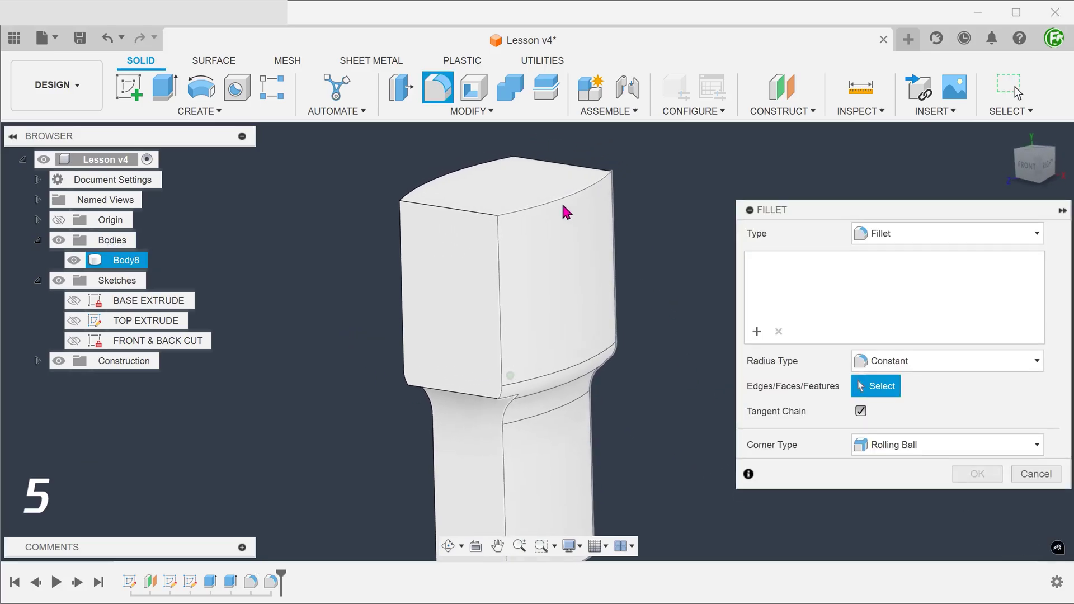
pyautogui.click(566, 196)
pyautogui.moveTo(351, 177)
pyautogui.keyDown('shift'); pyautogui.mouseDown(button='middle')
pyautogui.moveTo(420, 208)
pyautogui.moveTo(353, 210)
pyautogui.mouseUp(button='middle'); pyautogui.keyUp('shift')
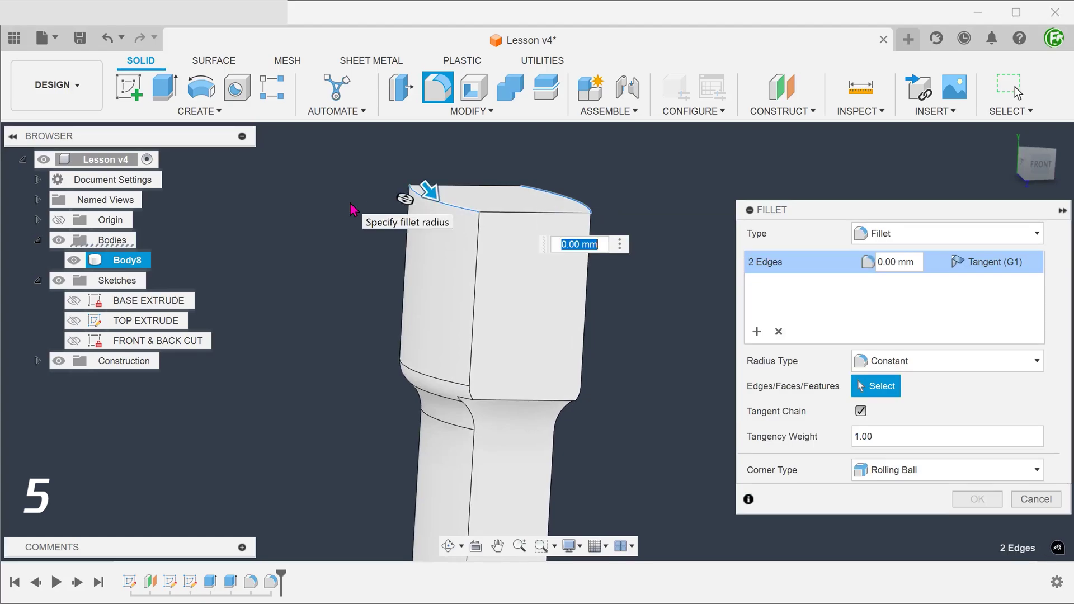
pyautogui.click(977, 499)
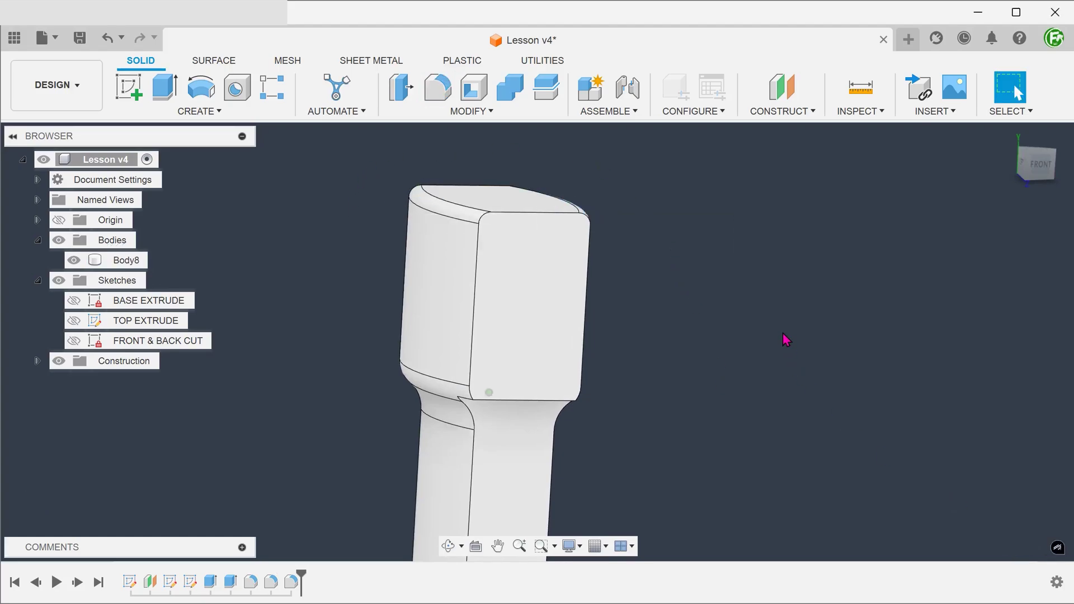
pyautogui.moveTo(717, 336)
pyautogui.keyDown('shift'); pyautogui.mouseDown(button='middle')
pyautogui.moveTo(712, 326)
pyautogui.moveTo(779, 325)
pyautogui.moveTo(756, 319)
pyautogui.moveTo(764, 318)
pyautogui.mouseUp(button='middle'); pyautogui.keyUp('shift')
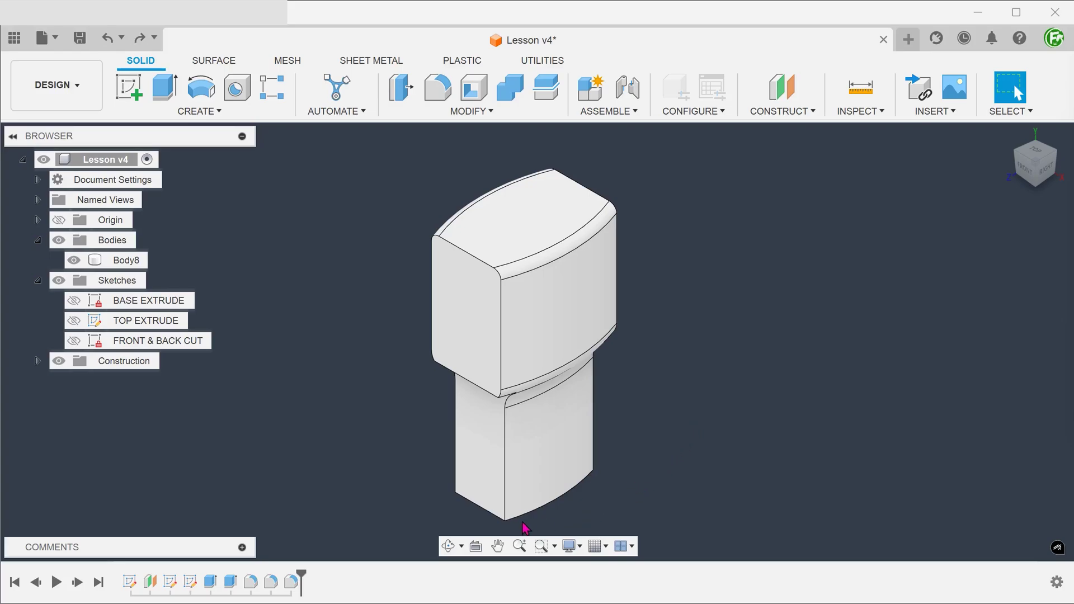
# Cut the FRONT & BACK CUT arc profile through the entire body (extent All)
pyautogui.click(74, 341)
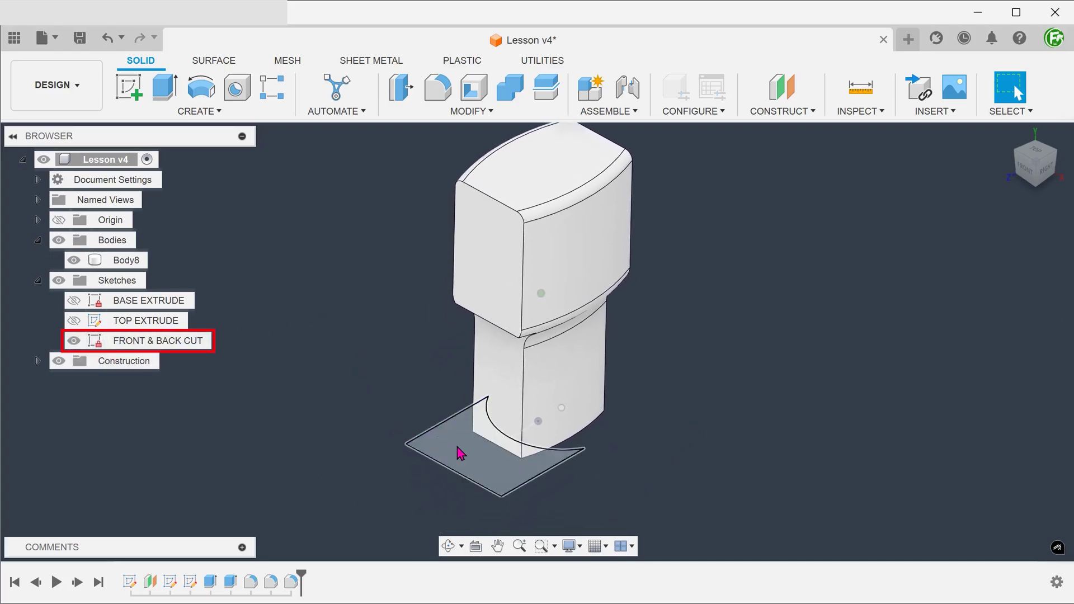
pyautogui.click(458, 448)
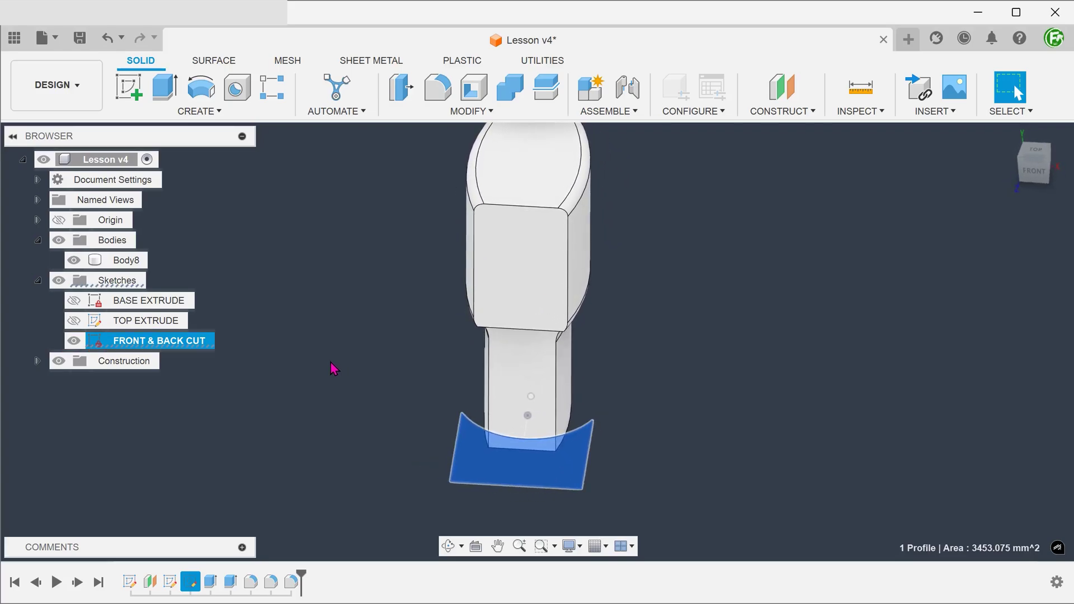
pyautogui.press('e')
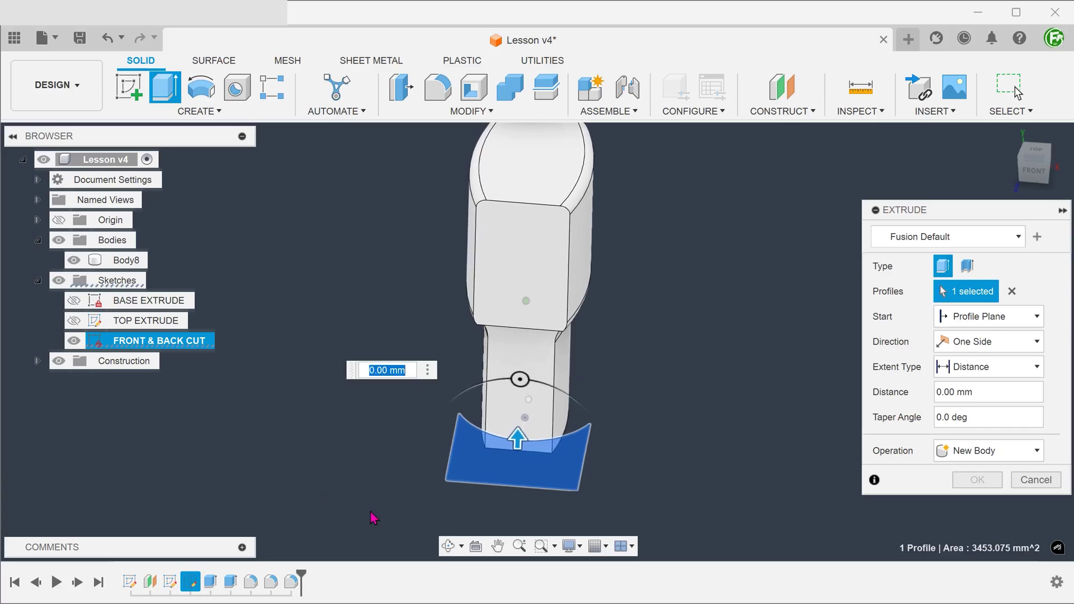
pyautogui.keyDown('shift'); pyautogui.moveTo(389, 521); pyautogui.dragTo(736, 372, button='middle'); pyautogui.keyUp('shift')
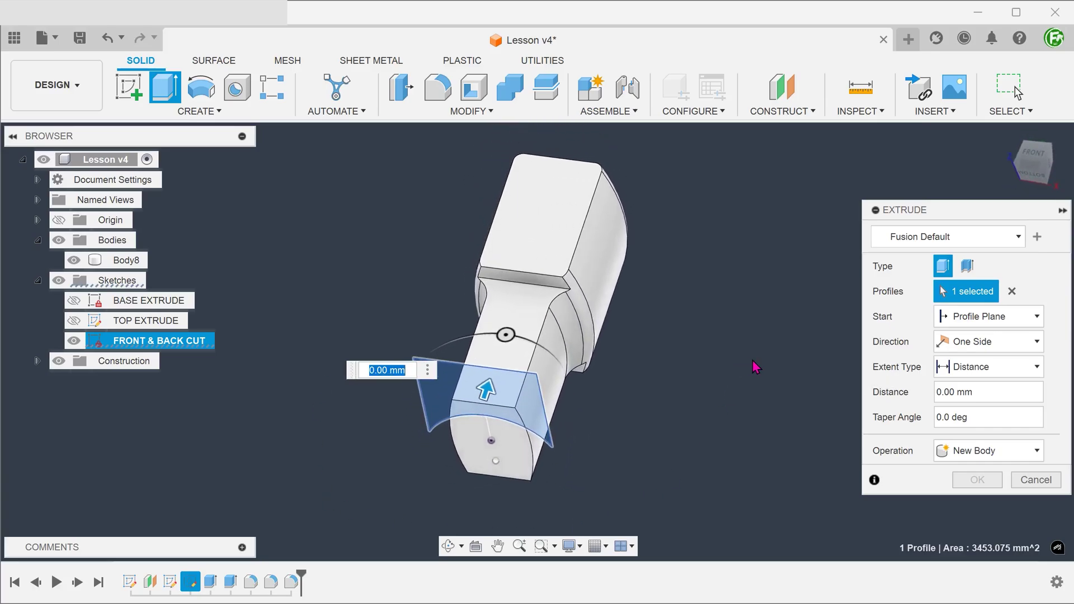
pyautogui.click(979, 366)
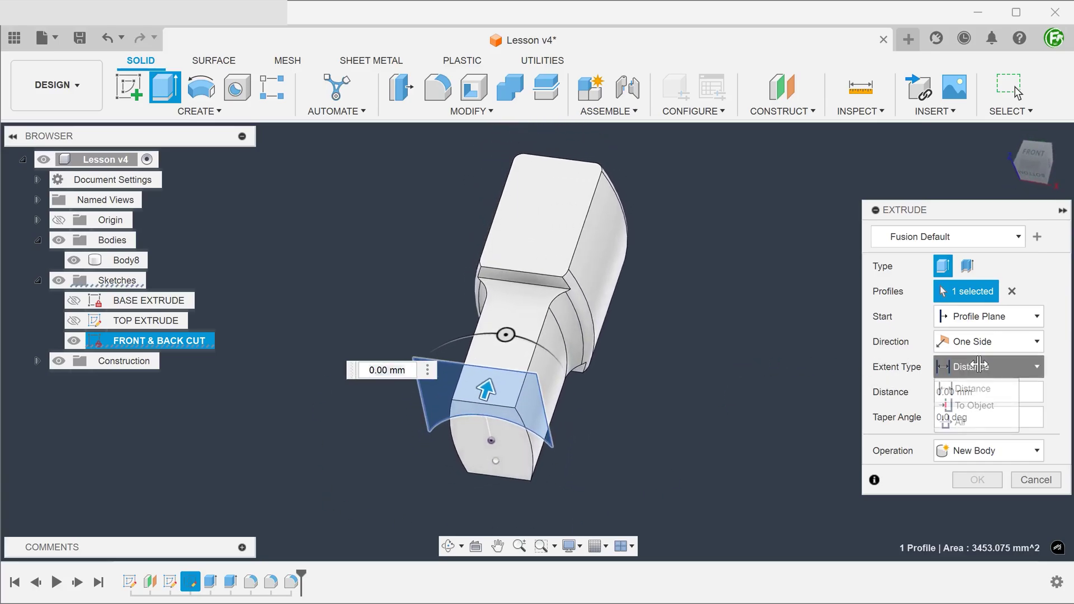
pyautogui.click(961, 423)
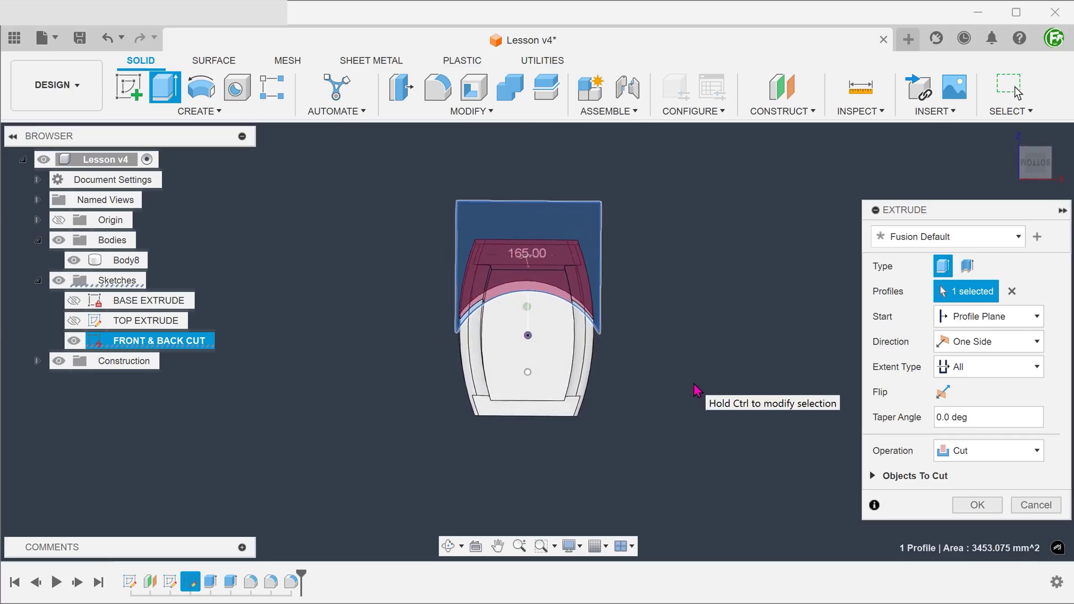
pyautogui.click(975, 506)
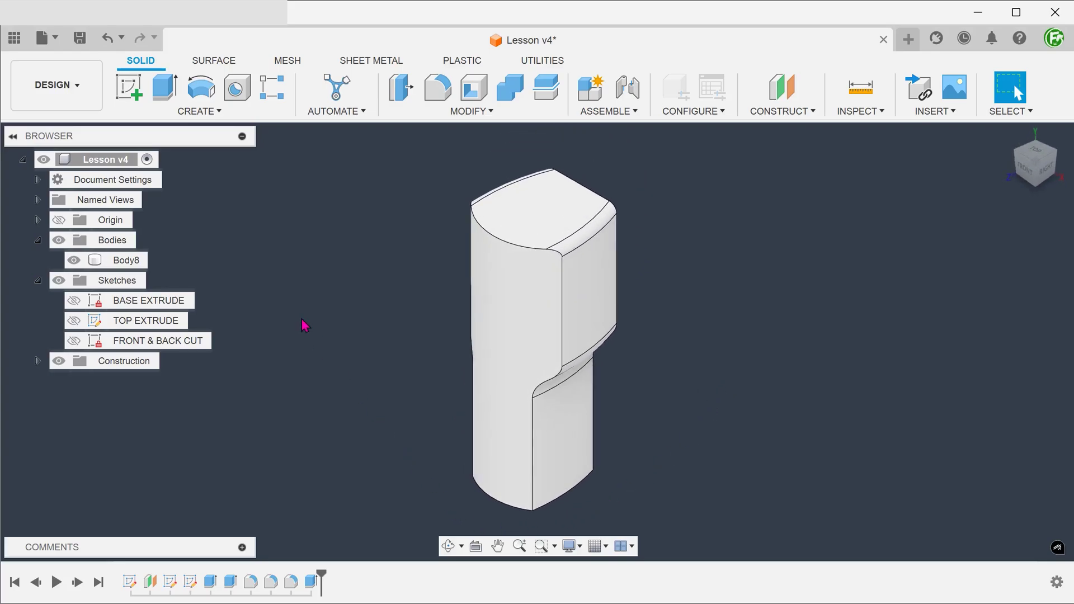
# Mirror the front cut feature across the body's middle origin plane
pyautogui.click(199, 112)
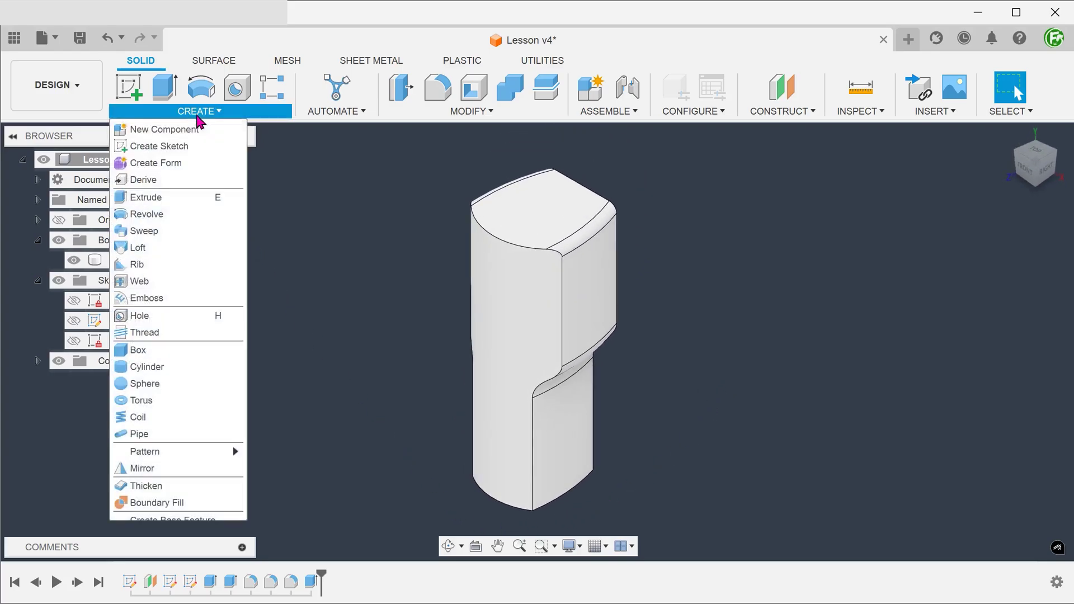
pyautogui.click(169, 470)
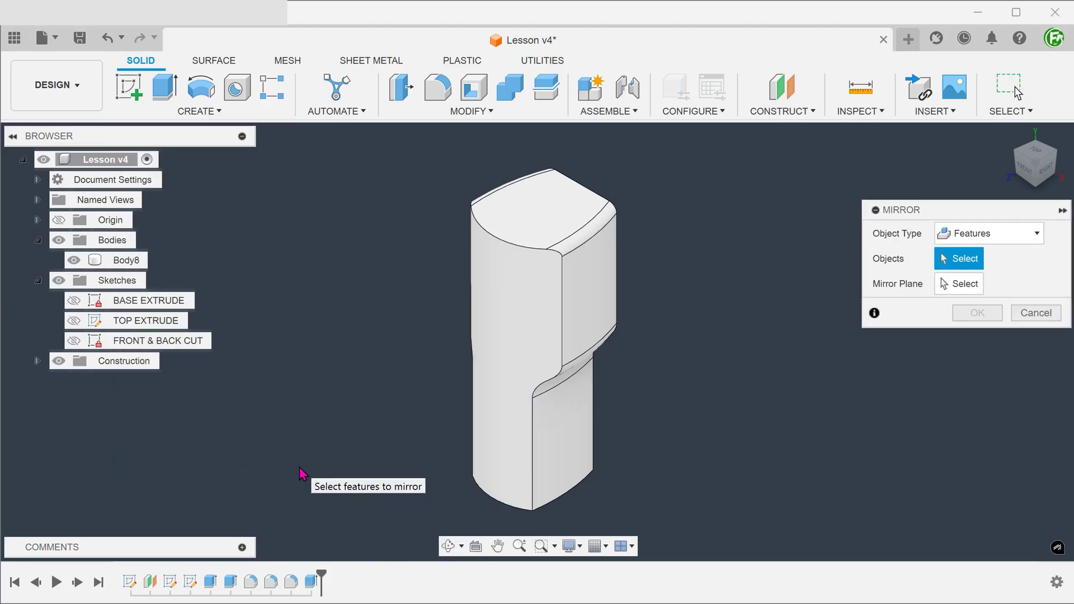
pyautogui.click(495, 464)
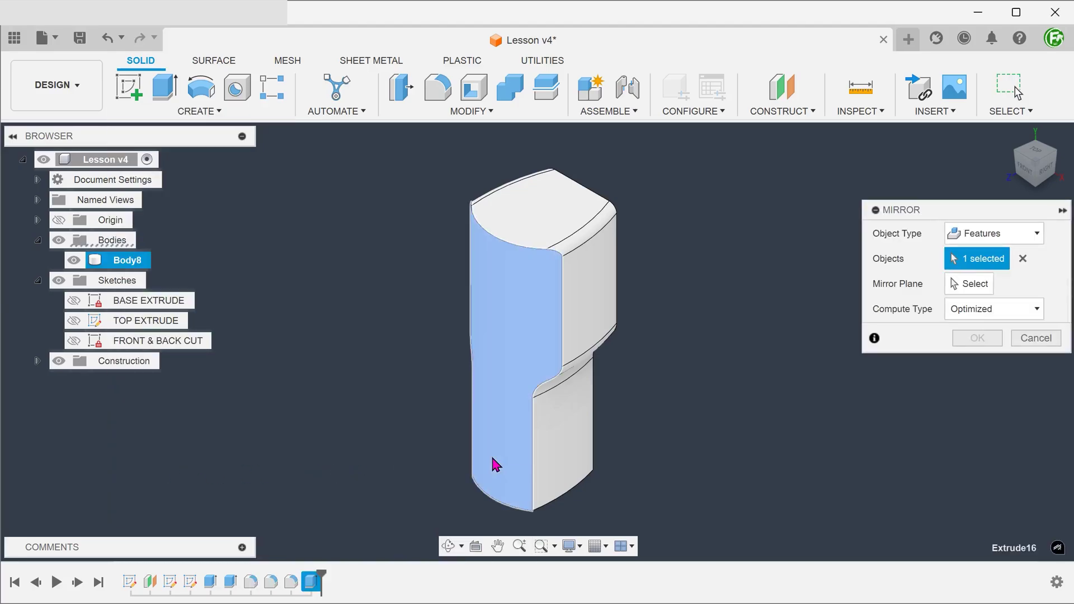
pyautogui.click(957, 292)
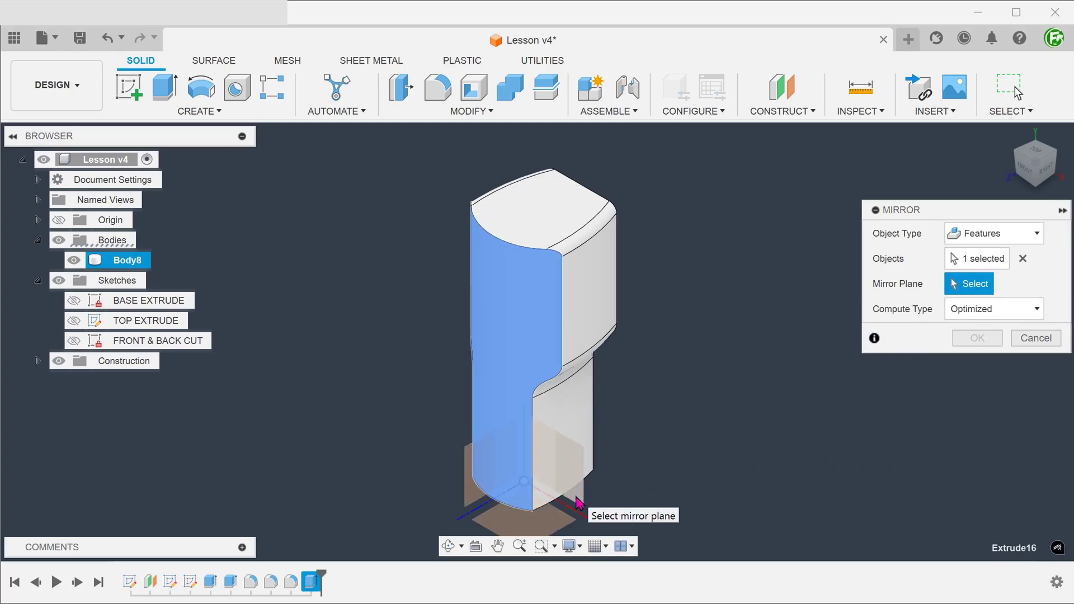
pyautogui.click(577, 503)
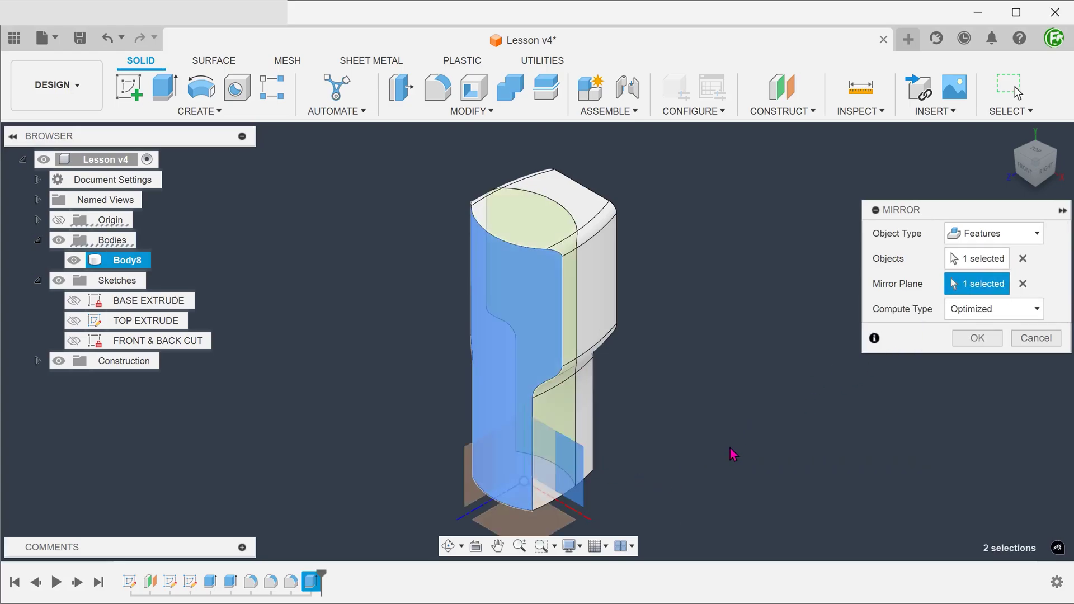
pyautogui.click(976, 338)
# Orbit the trimmed body to inspect its right side and trimmed faces
pyautogui.moveTo(634, 370)
pyautogui.keyDown('shift'); pyautogui.mouseDown(button='middle')
pyautogui.moveTo(619, 394)
pyautogui.moveTo(551, 325)
pyautogui.moveTo(541, 368)
pyautogui.moveTo(556, 407)
pyautogui.mouseUp(button='middle'); pyautogui.keyUp('shift')
pyautogui.moveTo(345, 353)
pyautogui.keyDown('shift'); pyautogui.mouseDown(button='middle')
pyautogui.moveTo(715, 334)
pyautogui.moveTo(694, 343)
pyautogui.moveTo(649, 406)
pyautogui.moveTo(599, 400)
pyautogui.moveTo(595, 422)
pyautogui.moveTo(644, 417)
pyautogui.mouseUp(button='middle'); pyautogui.keyUp('shift')
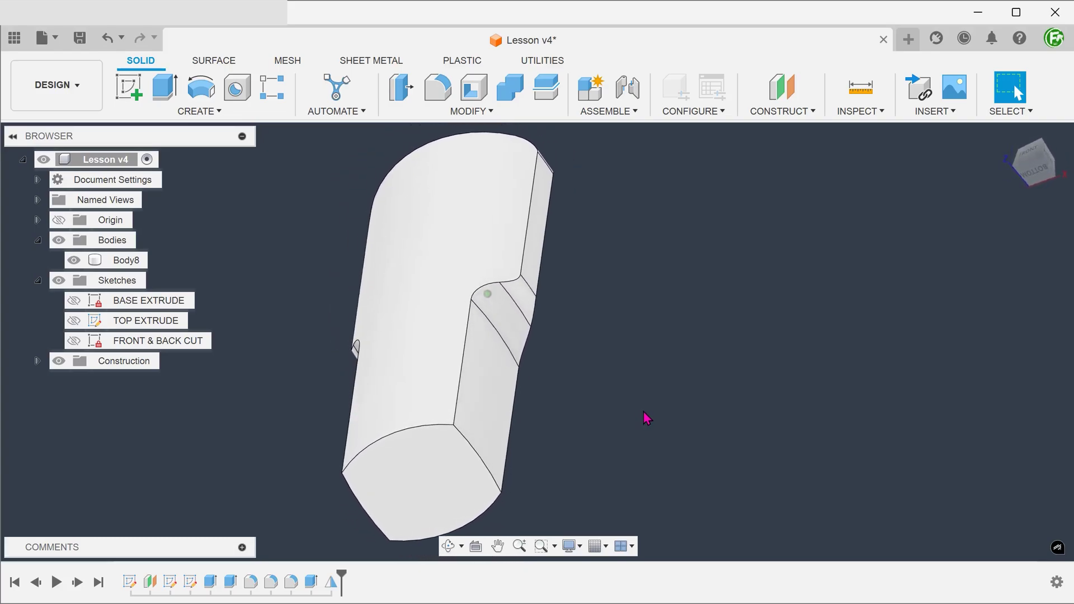